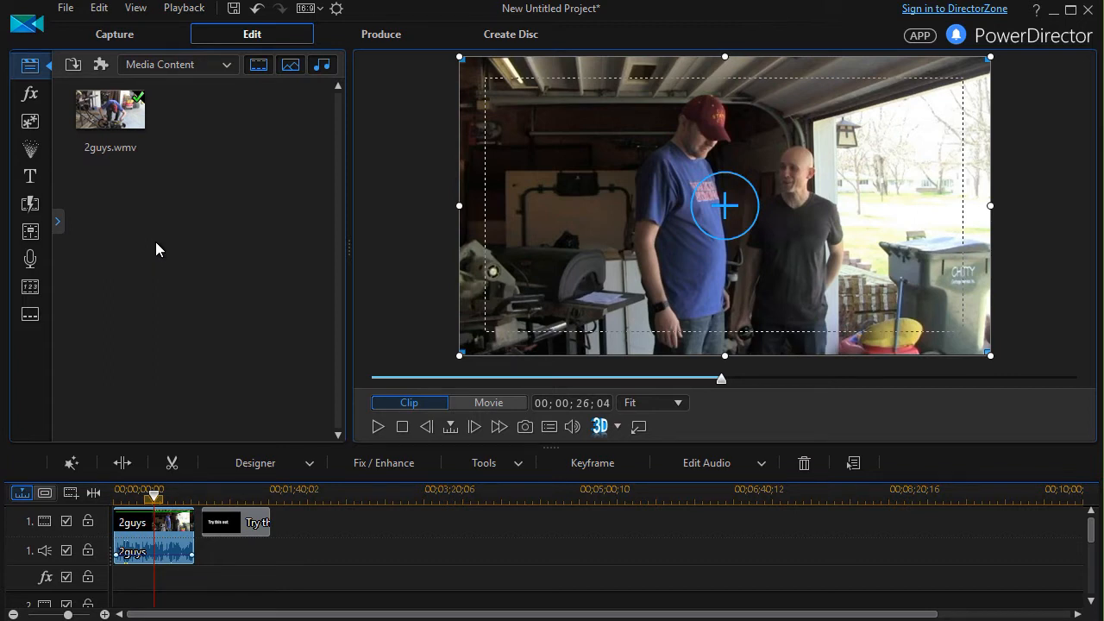
Step: Show the title templates of the News category in the library
{"action": "left_click", "coordinate": [37, 183]}
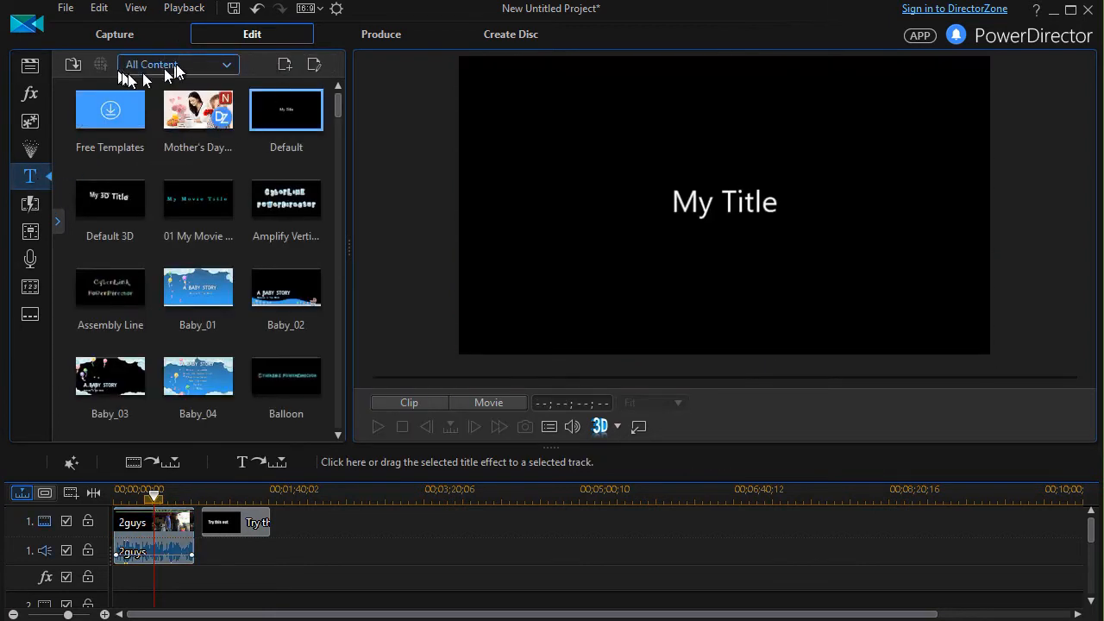
{"action": "left_click", "coordinate": [228, 65]}
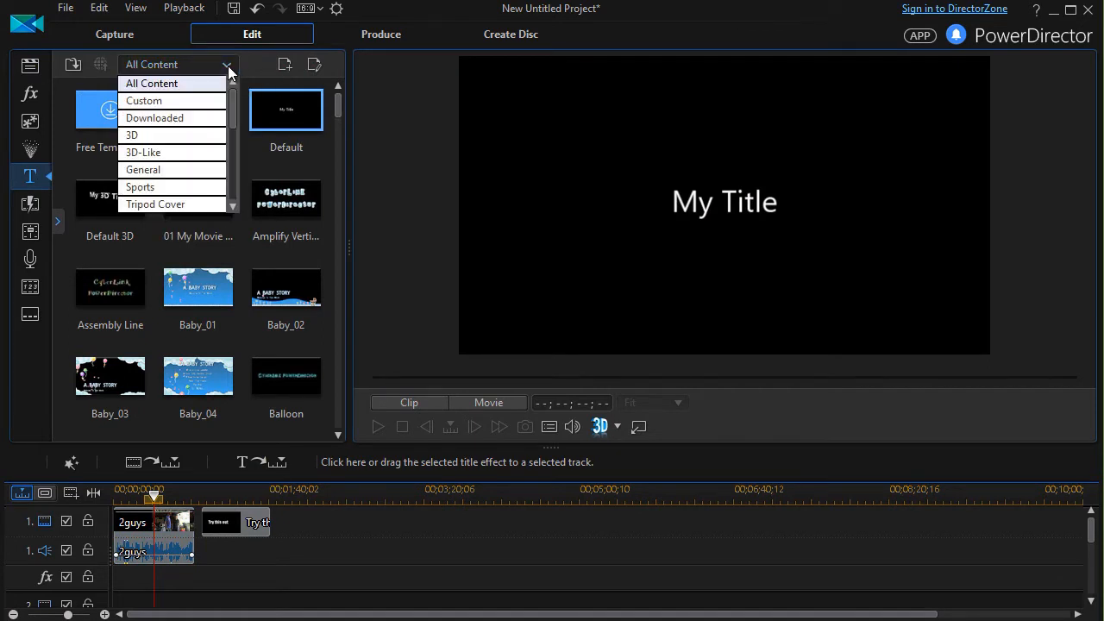
{"action": "left_click_drag", "start_coordinate": [231, 109], "coordinate": [230, 166]}
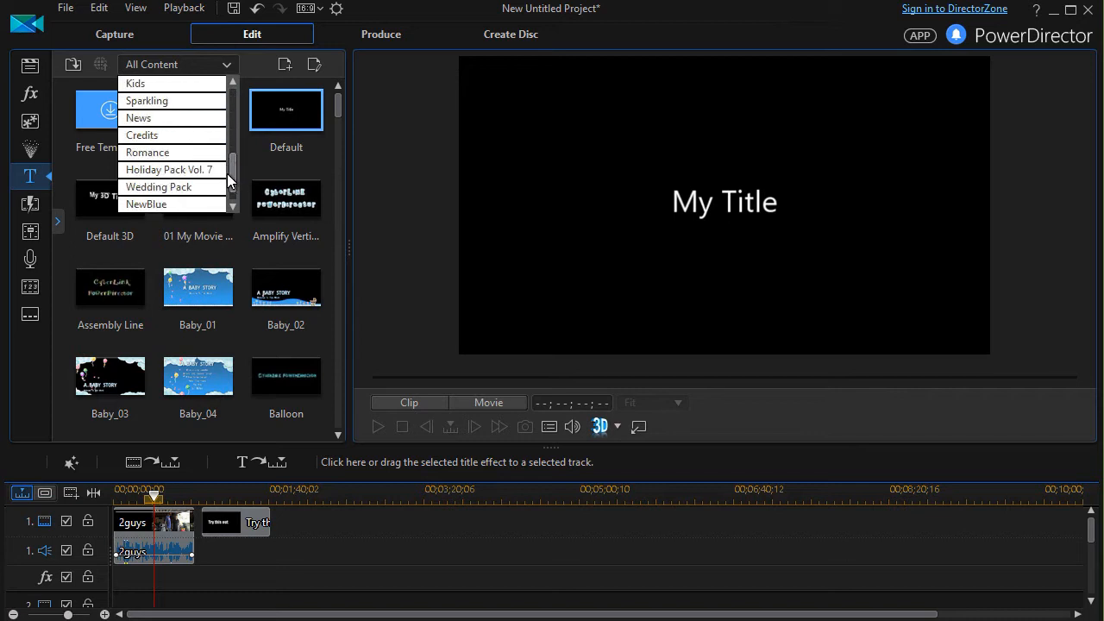
{"action": "left_click", "coordinate": [172, 118]}
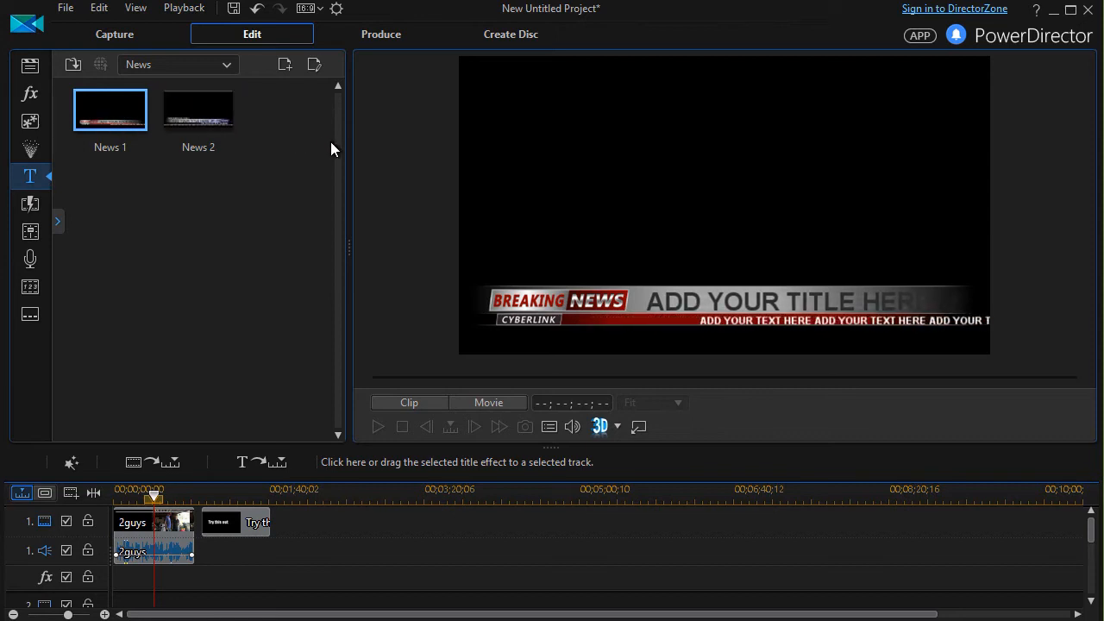
Step: Place the News 2 title at the start of video track 2, stretch it nearly to the 2guys clip's end, and preview it over the video
{"action": "left_click", "coordinate": [205, 110]}
{"action": "left_click_drag", "start_coordinate": [205, 117], "coordinate": [103, 594]}
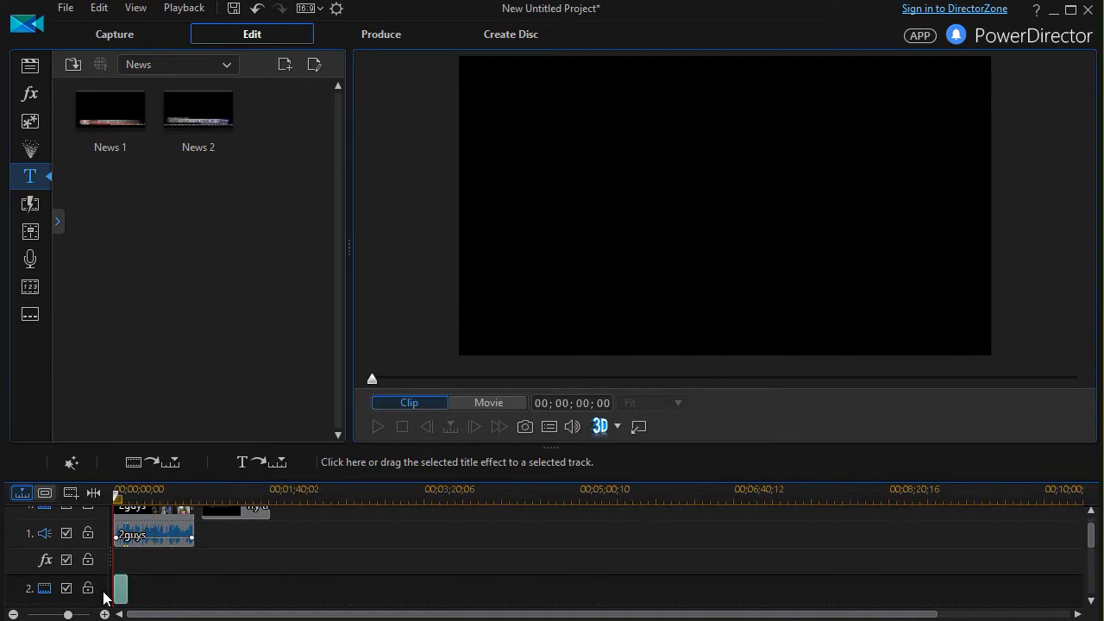
{"action": "left_click", "coordinate": [119, 593]}
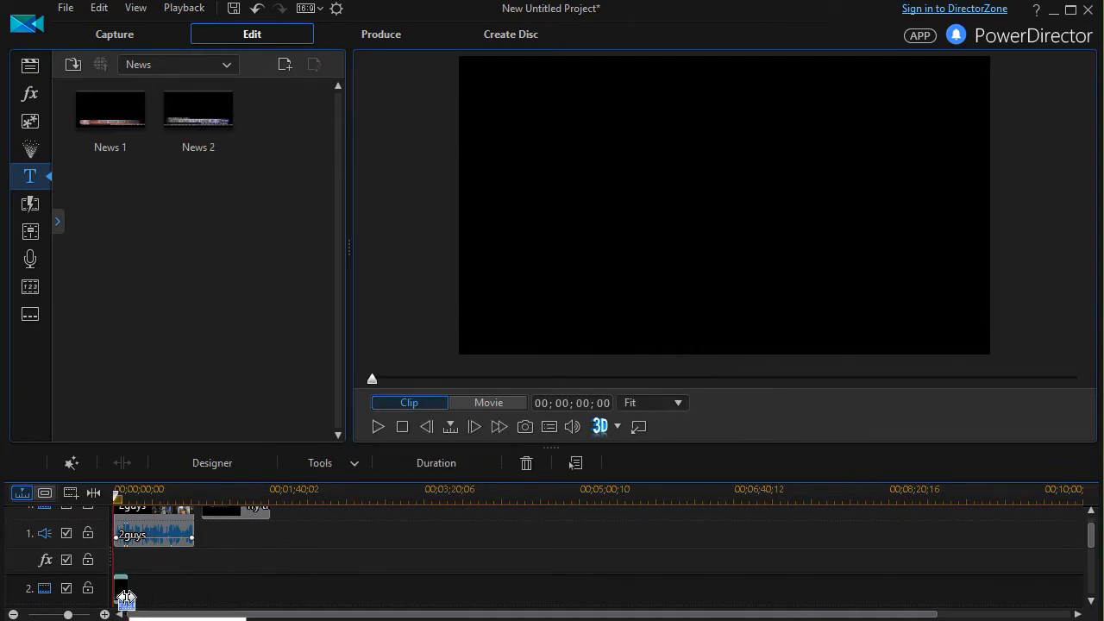
{"action": "left_click_drag", "start_coordinate": [126, 598], "coordinate": [178, 595]}
{"action": "left_click_drag", "start_coordinate": [191, 496], "coordinate": [148, 497]}
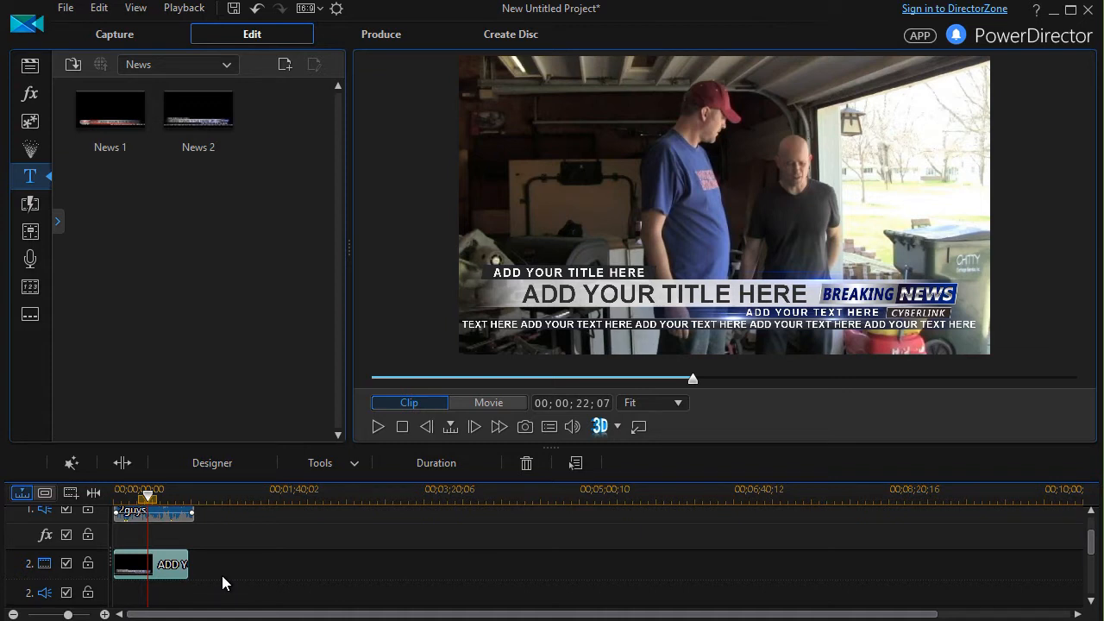
Step: Open the news title for editing and set the large main title line's font colour to light yellow (255, 255, 128)
{"action": "double_click", "coordinate": [164, 570]}
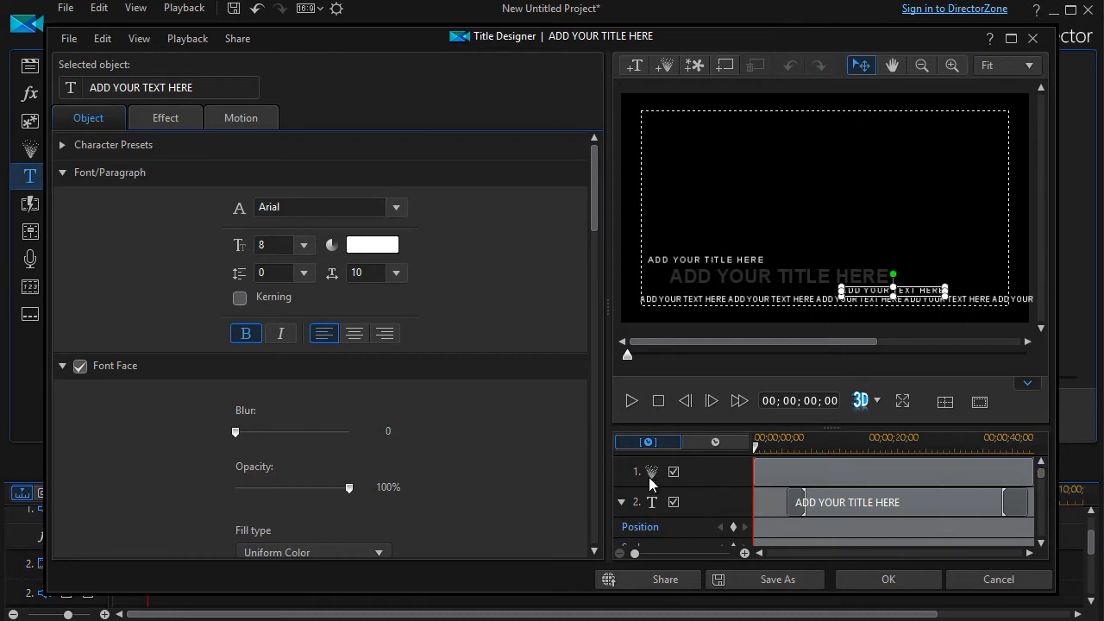
{"action": "left_click", "coordinate": [874, 502]}
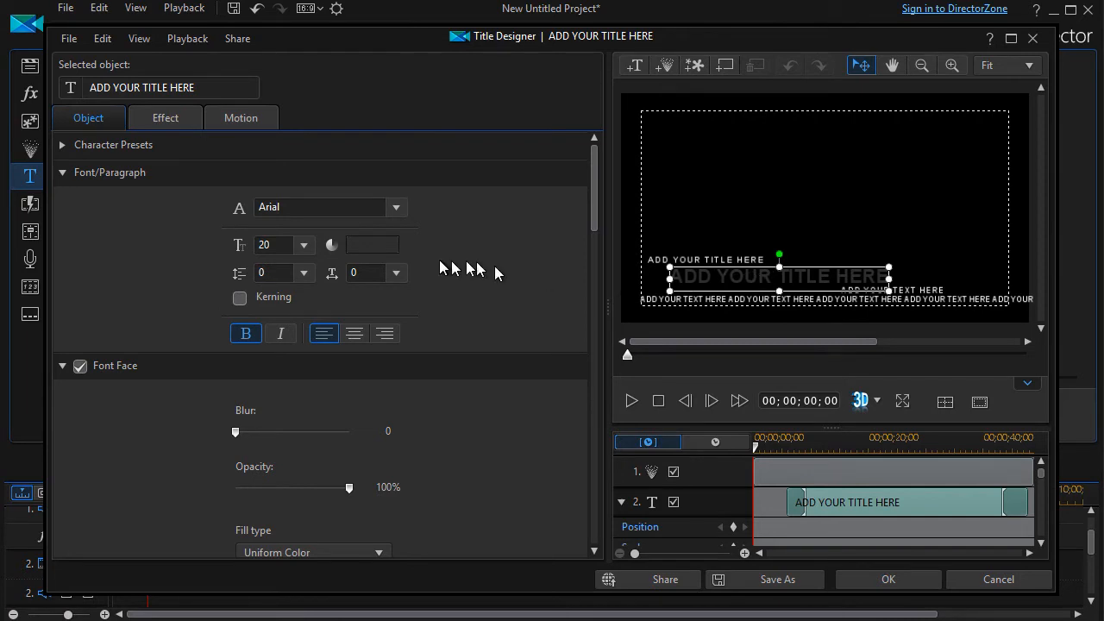
{"action": "left_click", "coordinate": [371, 248]}
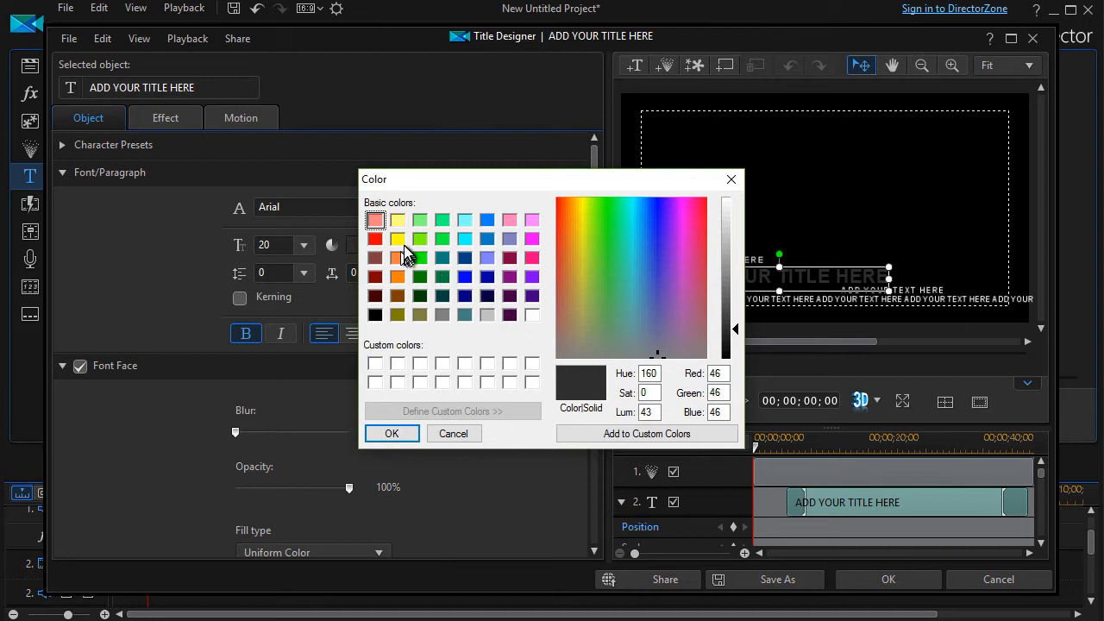
{"action": "left_click", "coordinate": [397, 220]}
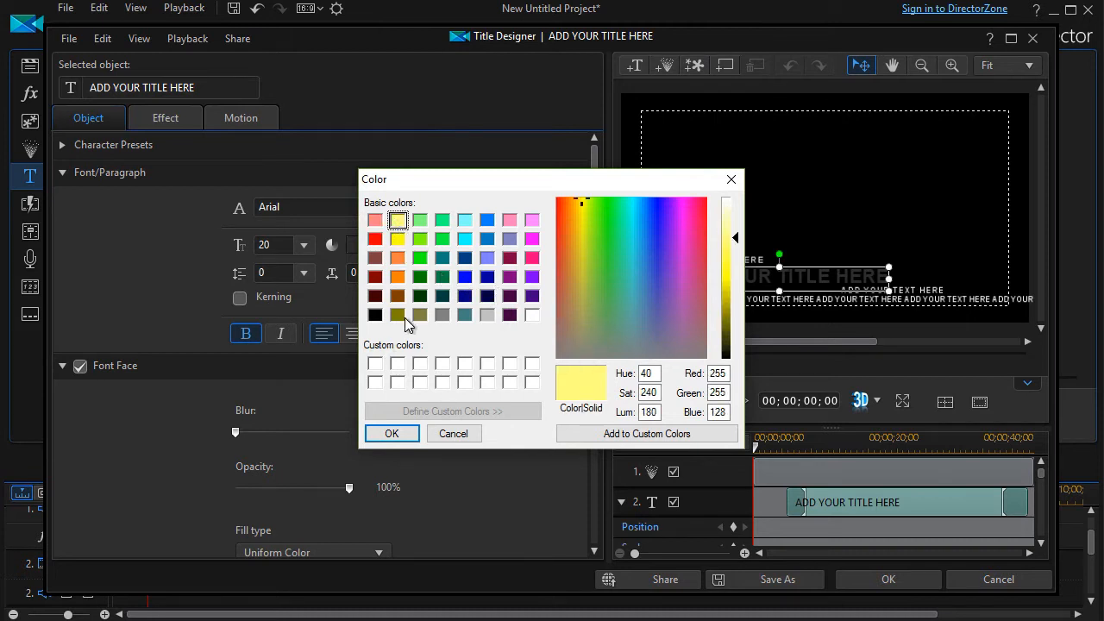
{"action": "left_click", "coordinate": [398, 434]}
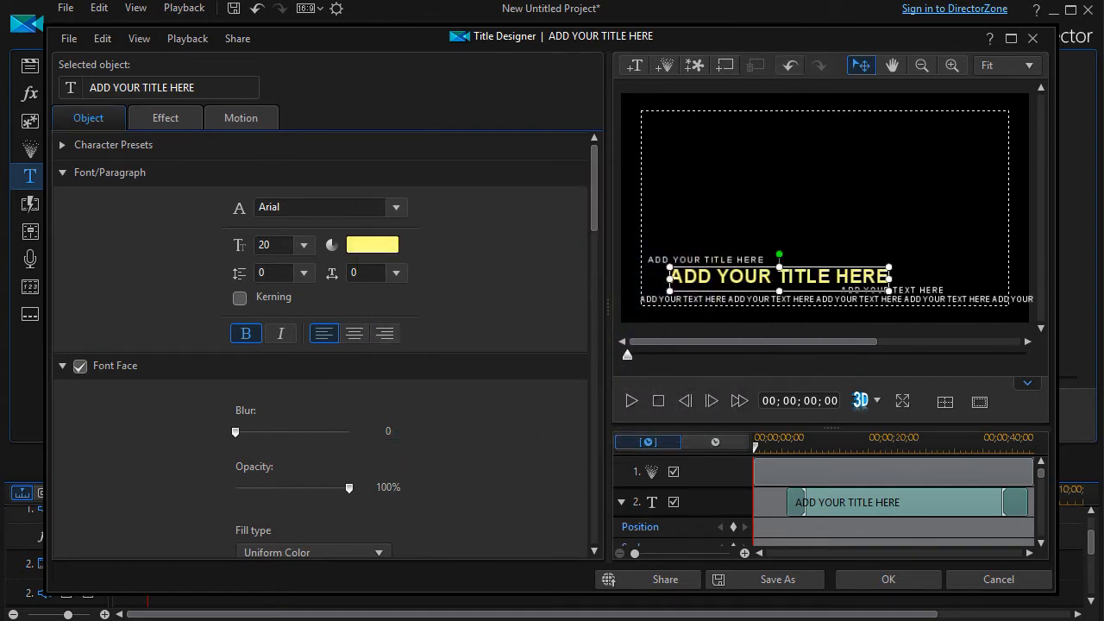
Step: Examine the remaining text lines of the news title by selecting the ones on tracks 3, 4 and 5 in turn
{"action": "left_click", "coordinate": [1041, 543]}
{"action": "left_click", "coordinate": [1042, 544]}
{"action": "left_click", "coordinate": [1043, 544]}
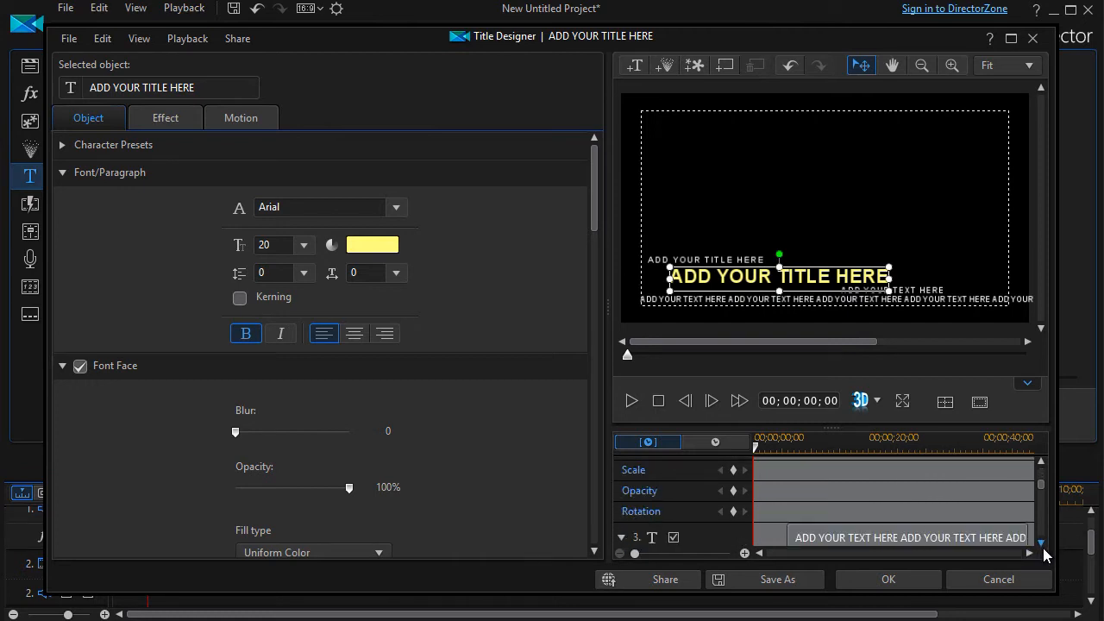
{"action": "left_click", "coordinate": [1043, 546]}
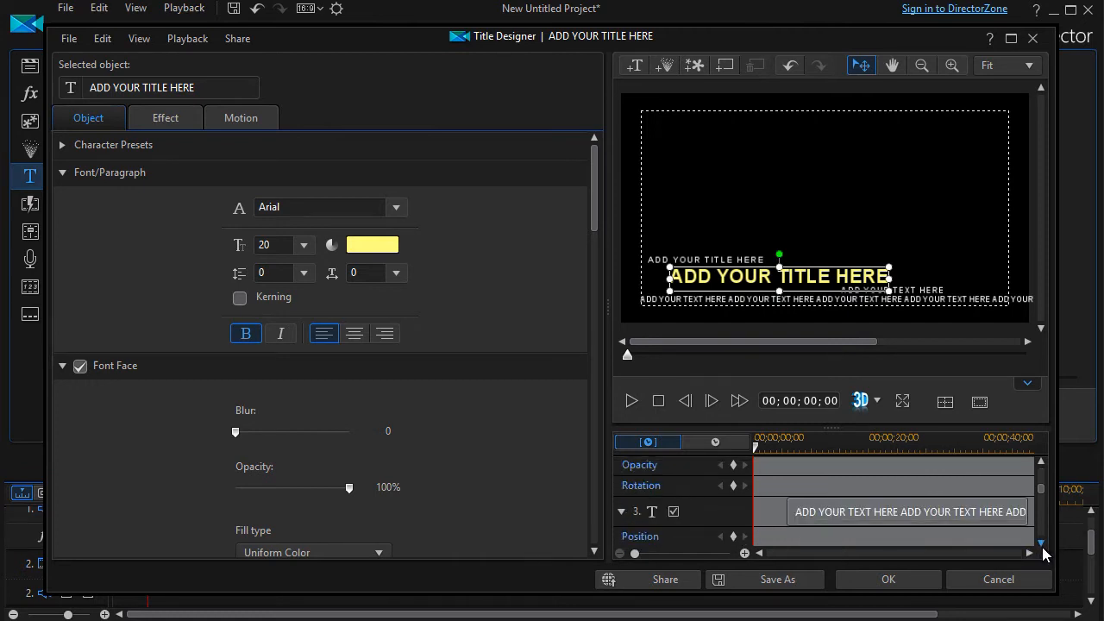
{"action": "left_click", "coordinate": [887, 513]}
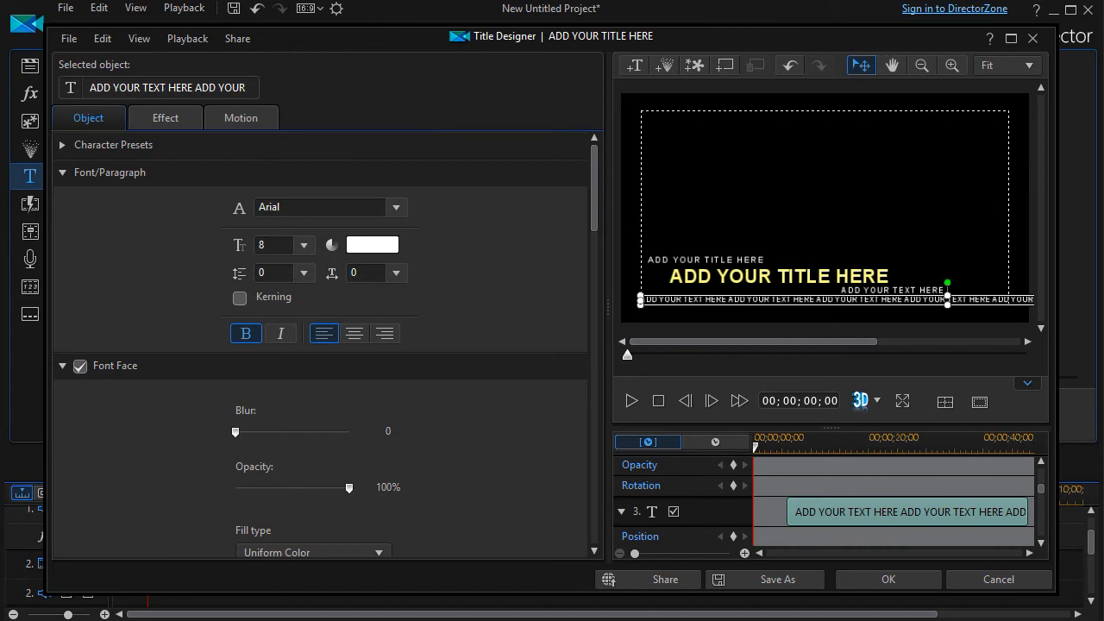
{"action": "left_click", "coordinate": [1041, 543]}
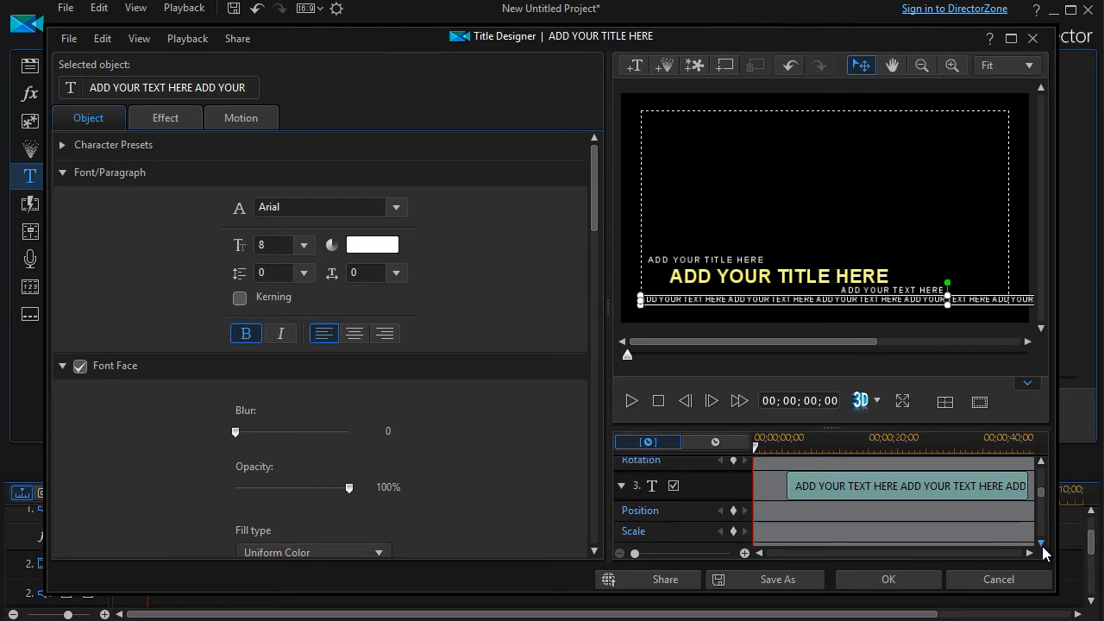
{"action": "left_click", "coordinate": [1042, 543]}
{"action": "left_click", "coordinate": [1041, 543]}
{"action": "left_click", "coordinate": [1041, 543]}
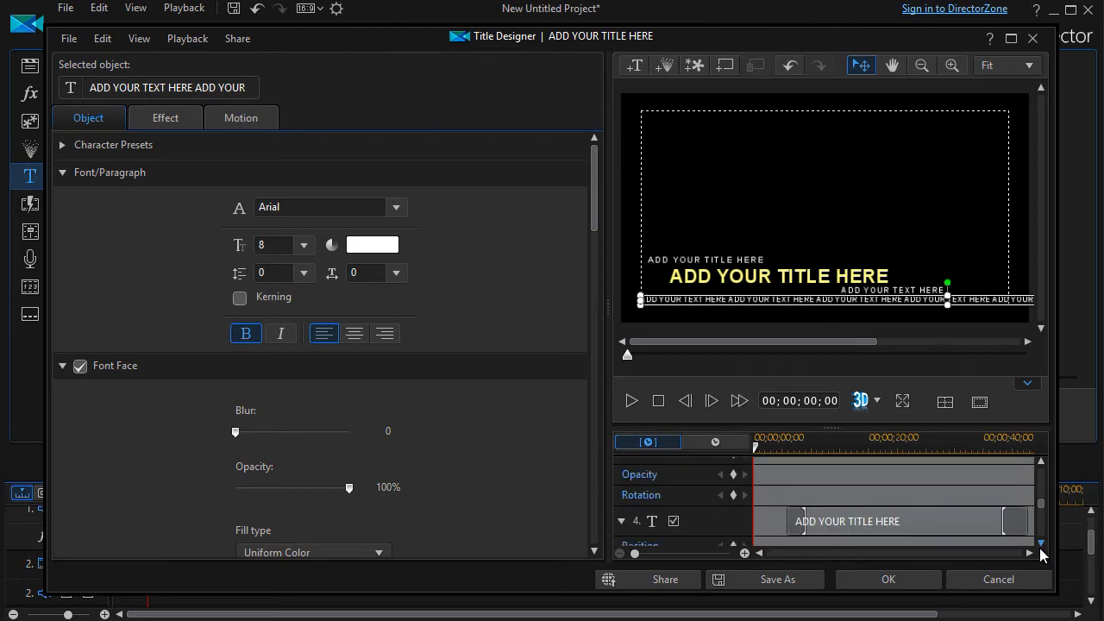
{"action": "left_click", "coordinate": [915, 525]}
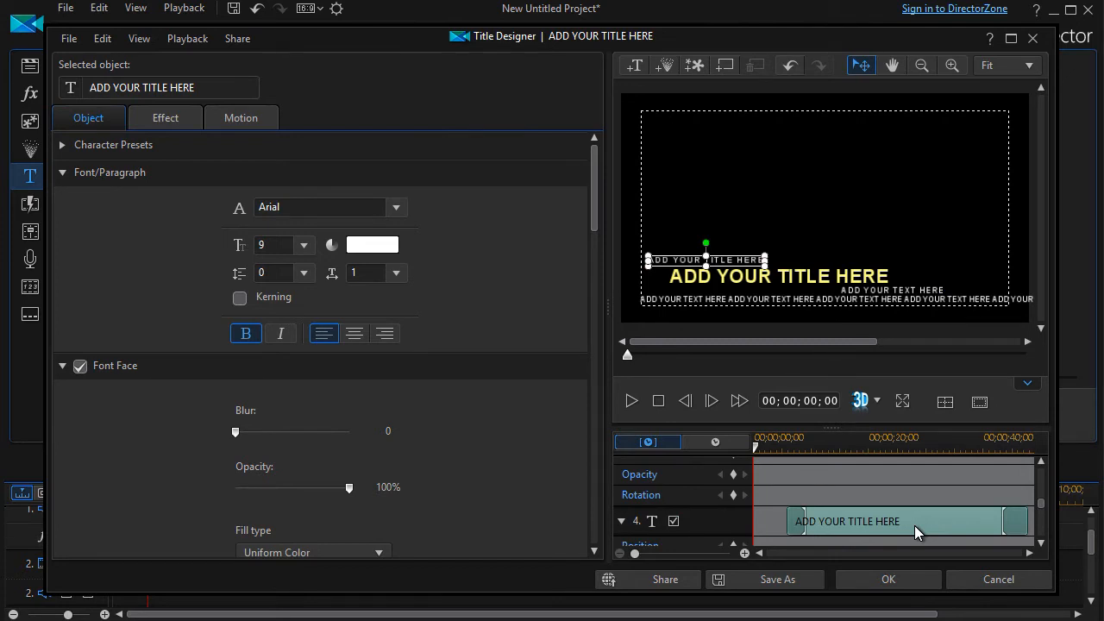
{"action": "left_click", "coordinate": [1041, 544]}
{"action": "left_click", "coordinate": [1041, 544]}
{"action": "left_click", "coordinate": [1041, 543]}
{"action": "left_click", "coordinate": [1041, 543]}
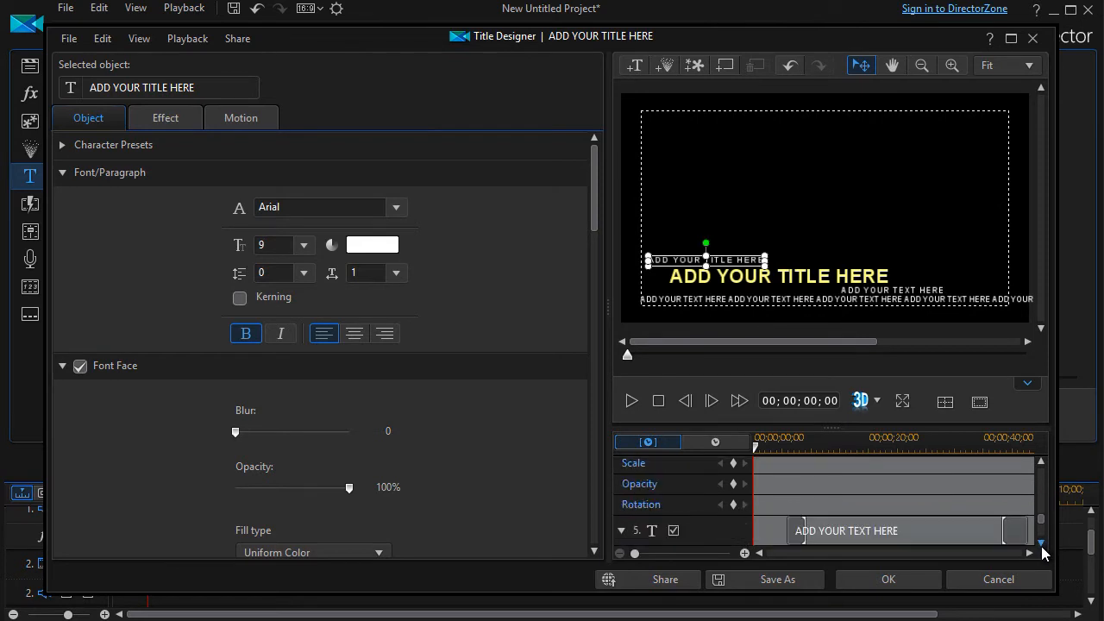
{"action": "left_click", "coordinate": [905, 532]}
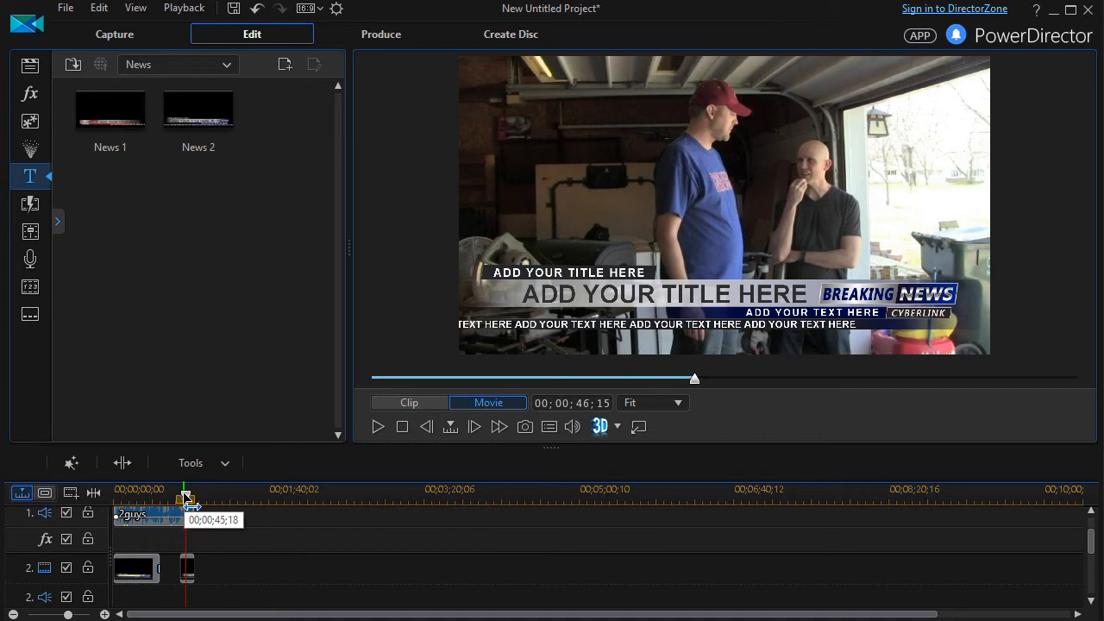
Step: Play the movie from about 00;00;07;24, pausing twice, to check the customised news title and its scrolling ticker
{"action": "left_click_drag", "start_coordinate": [186, 498], "coordinate": [125, 512]}
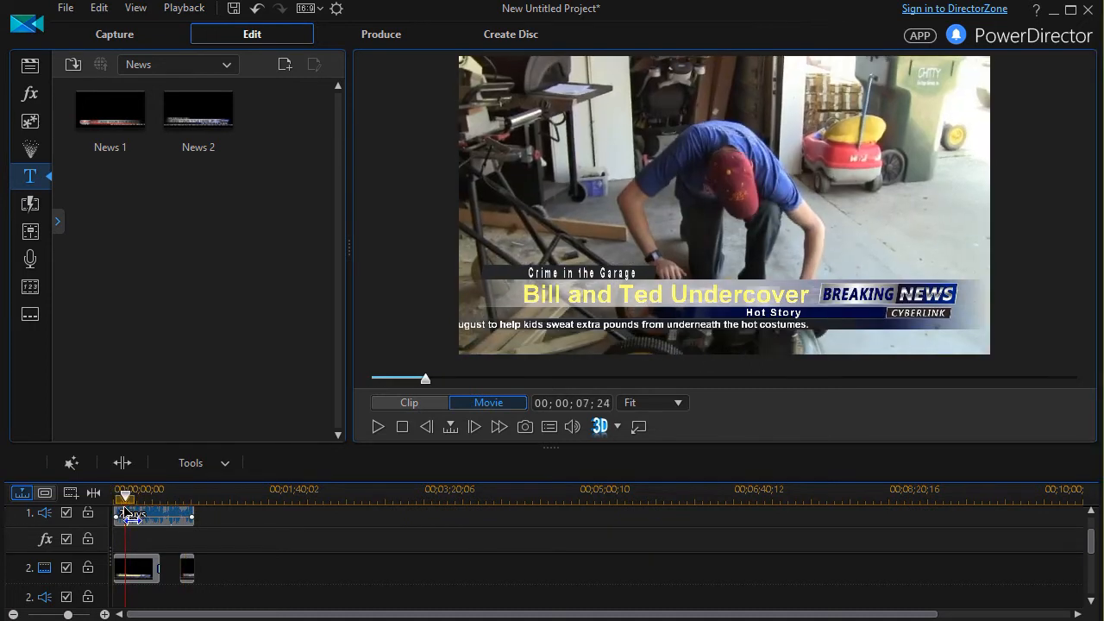
{"action": "left_click", "coordinate": [379, 429]}
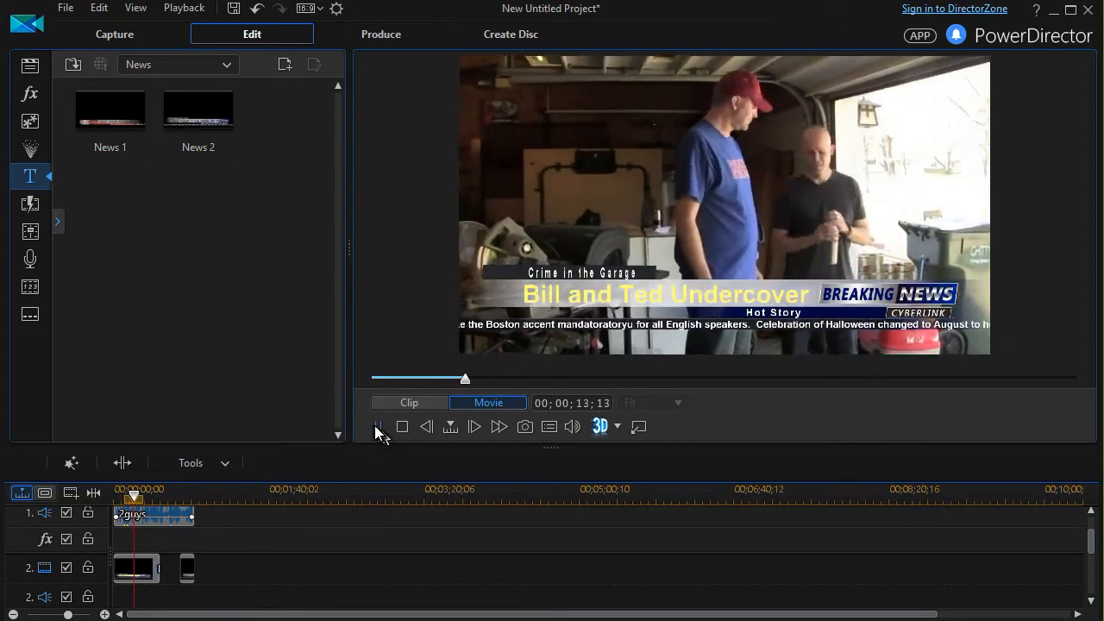
{"action": "left_click", "coordinate": [377, 427]}
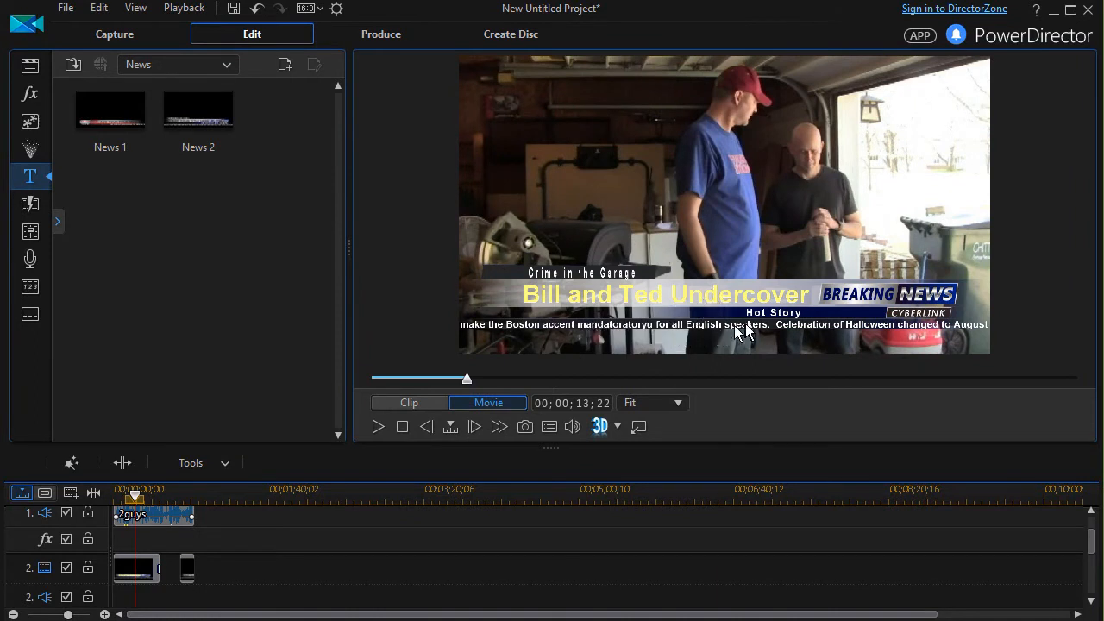
{"action": "left_click", "coordinate": [379, 429]}
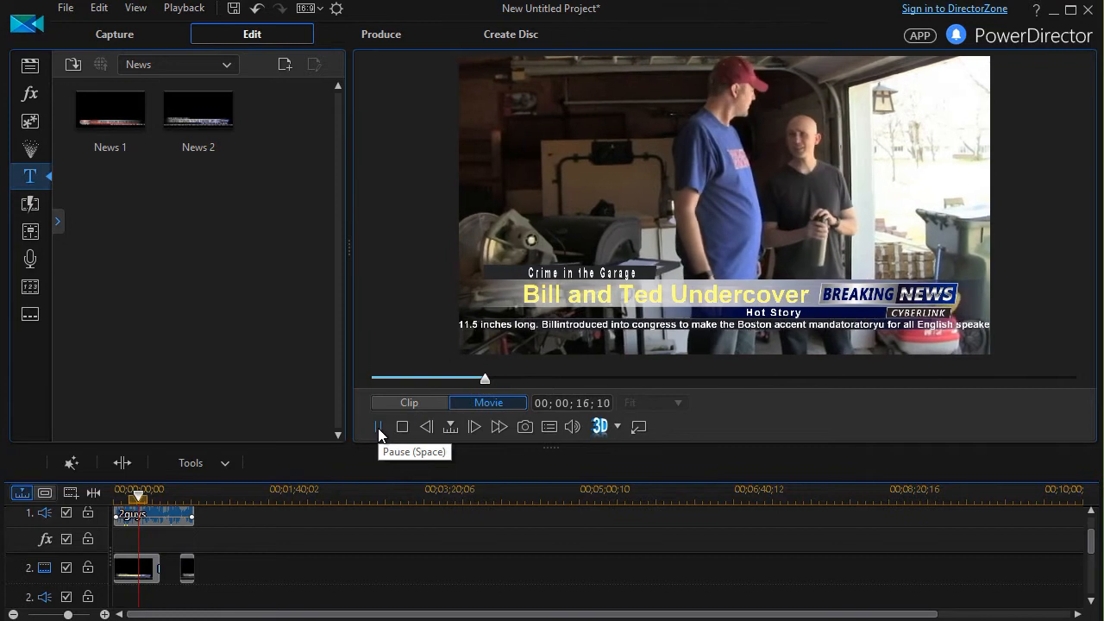
{"action": "left_click", "coordinate": [378, 428]}
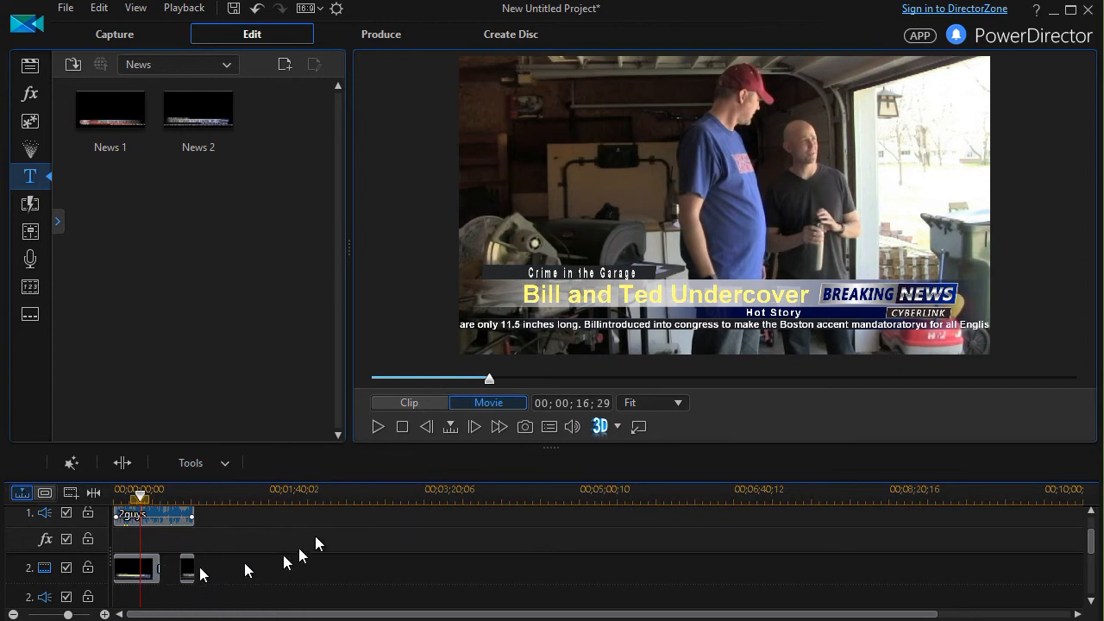
Step: Edit the customised title at the start of track 2, giving its "Giant meteor hits Minneapolis" ticker line the Scroll Left starting effect
{"action": "left_click", "coordinate": [147, 574]}
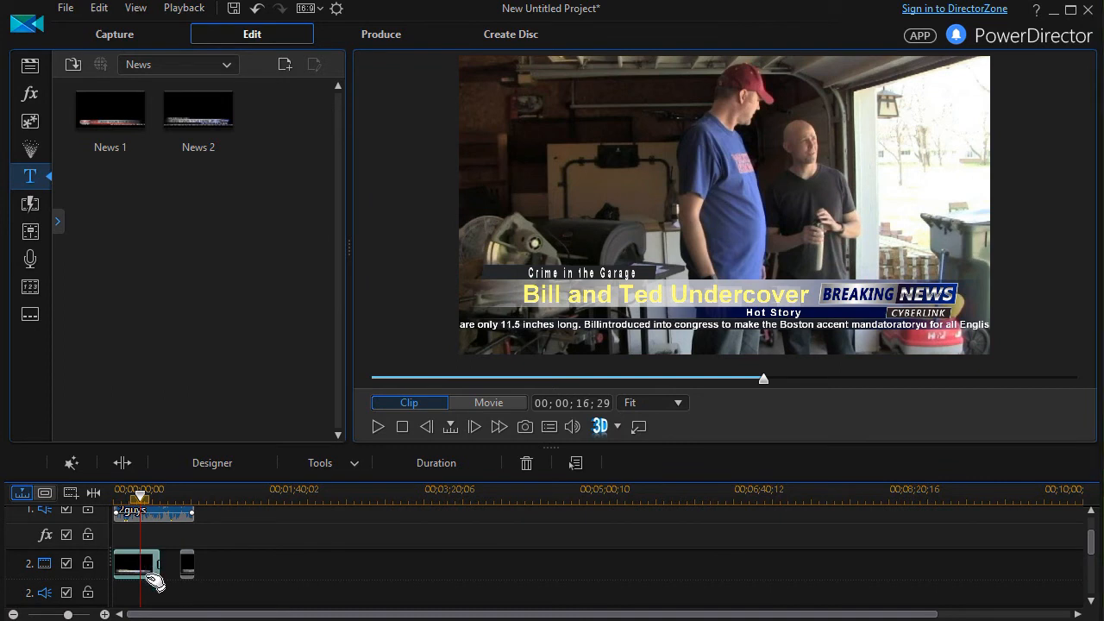
{"action": "double_click", "coordinate": [154, 580]}
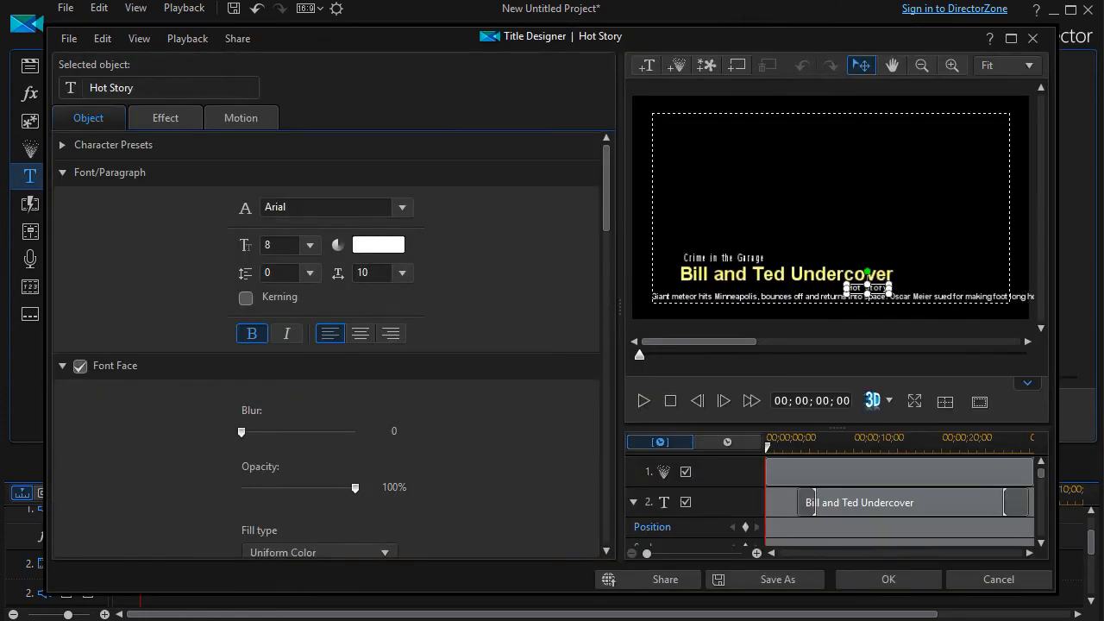
{"action": "left_click", "coordinate": [965, 297]}
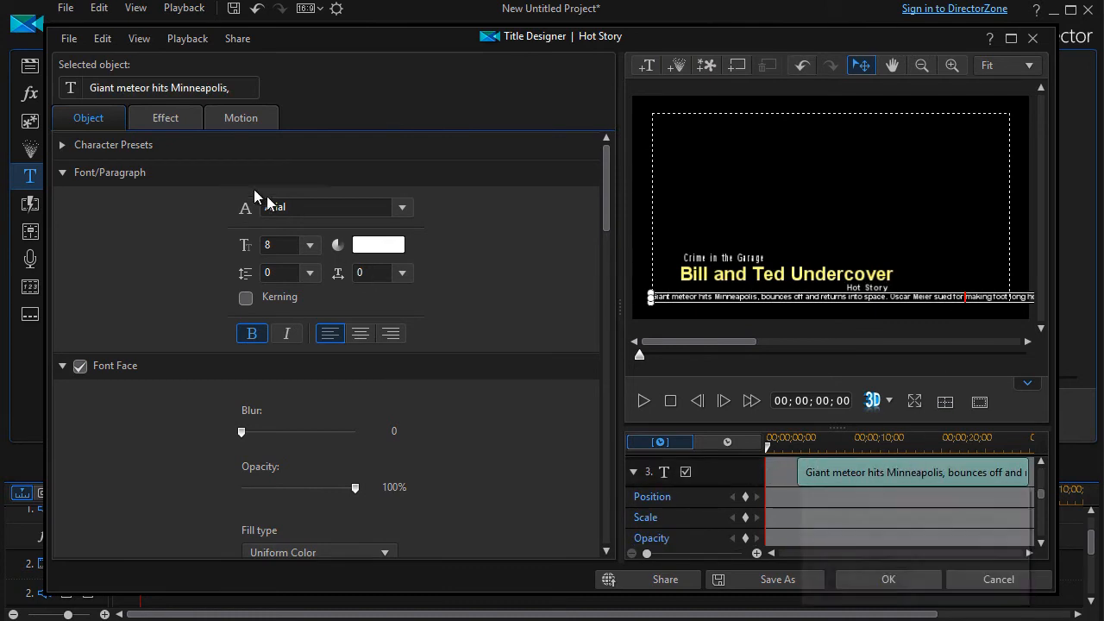
{"action": "left_click", "coordinate": [181, 118]}
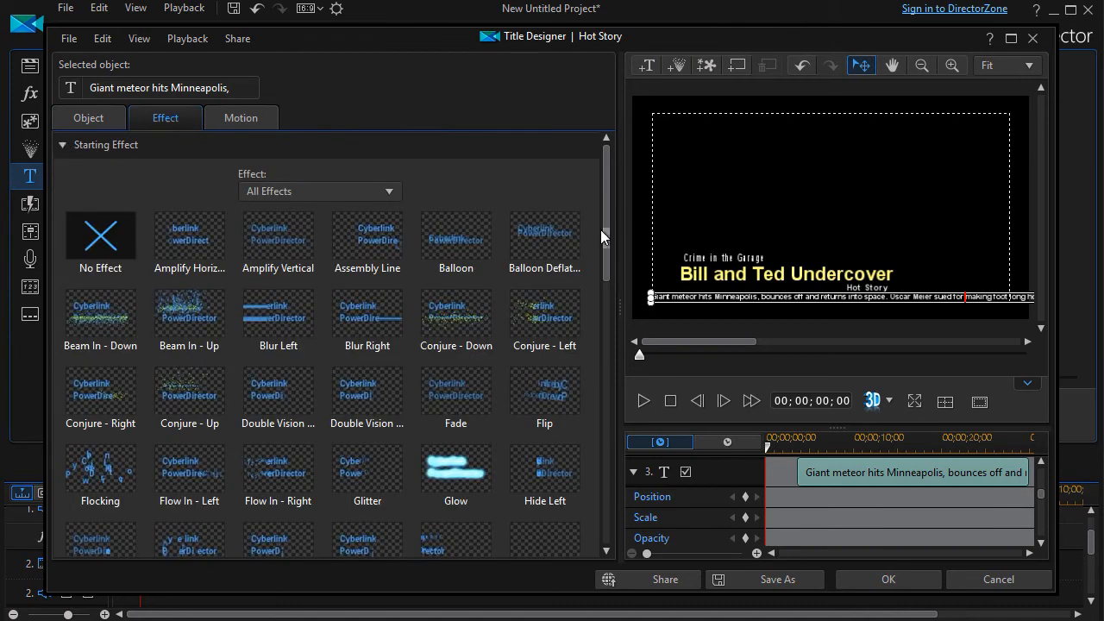
{"action": "left_click_drag", "start_coordinate": [605, 218], "coordinate": [590, 369]}
{"action": "left_click", "coordinate": [204, 333]}
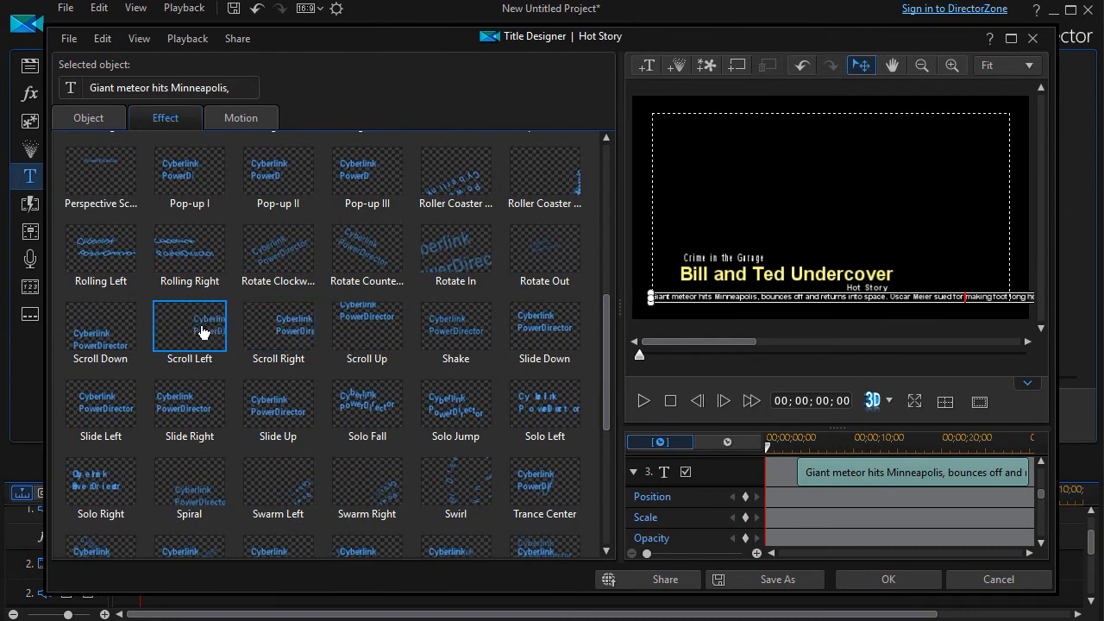
{"action": "left_click", "coordinate": [871, 585]}
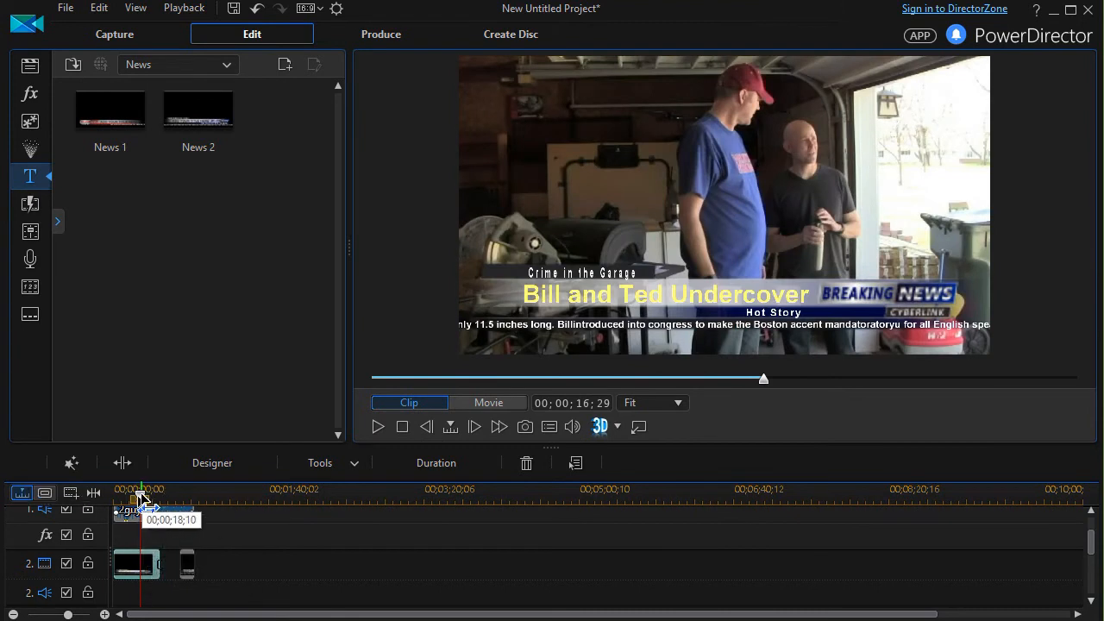
Step: Play the edited news title from about 00;00;10;17 to check the ticker, and return the playhead to 00;00;14;24
{"action": "left_click_drag", "start_coordinate": [141, 498], "coordinate": [131, 499]}
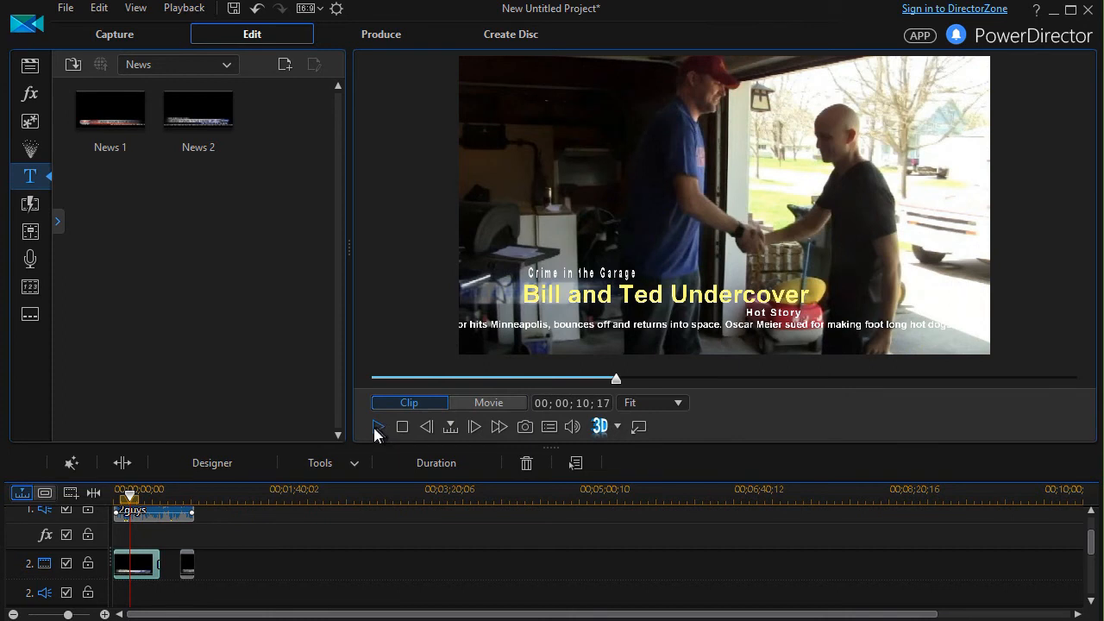
{"action": "left_click", "coordinate": [377, 427]}
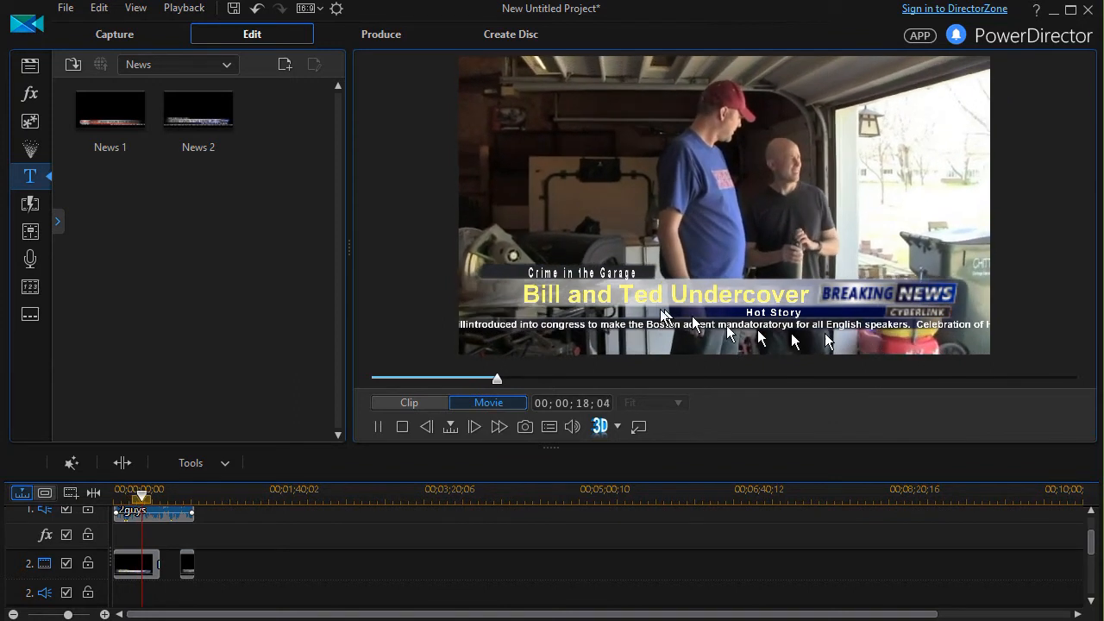
{"action": "left_click", "coordinate": [376, 426]}
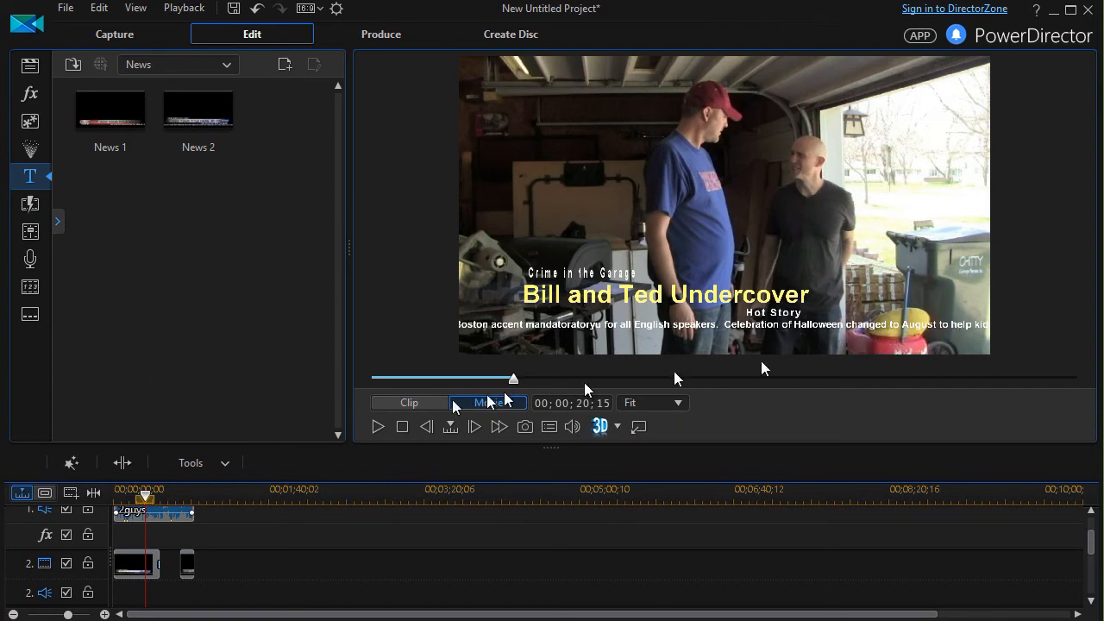
{"action": "left_click_drag", "start_coordinate": [513, 378], "coordinate": [475, 390]}
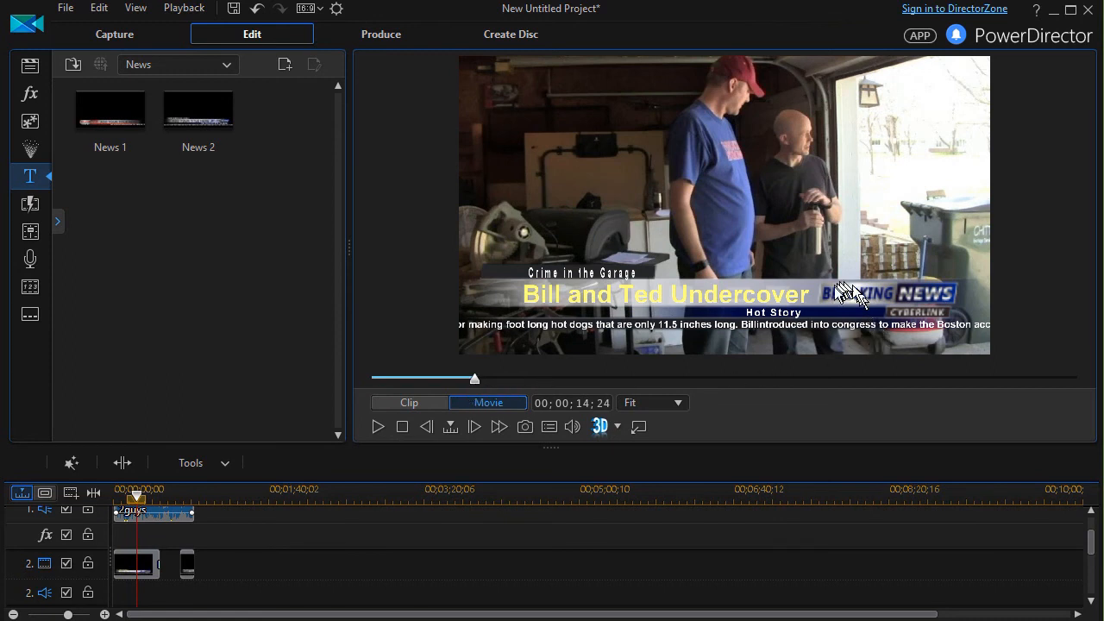